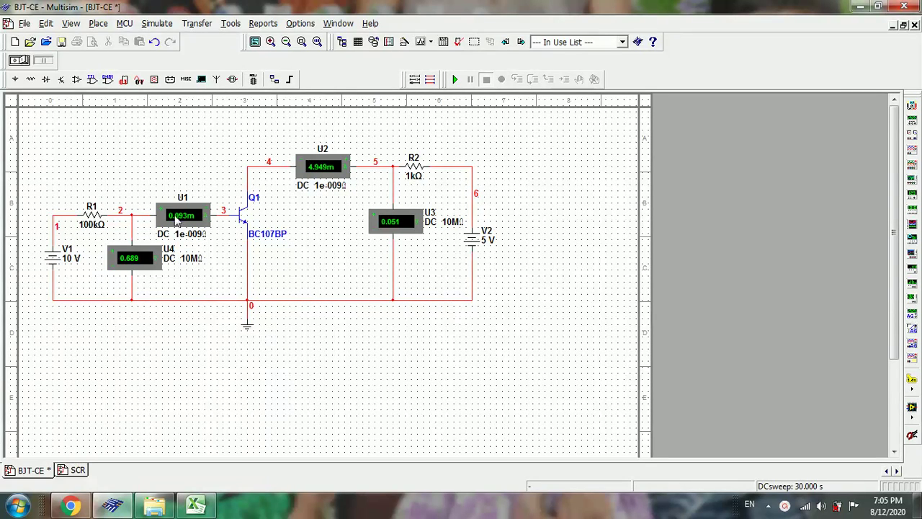
In a new DC Sweep analysis, sweep vv1 from 0 to 1 V in 0.1 V increments
{"action": "left_click", "coordinate": [157, 23]}
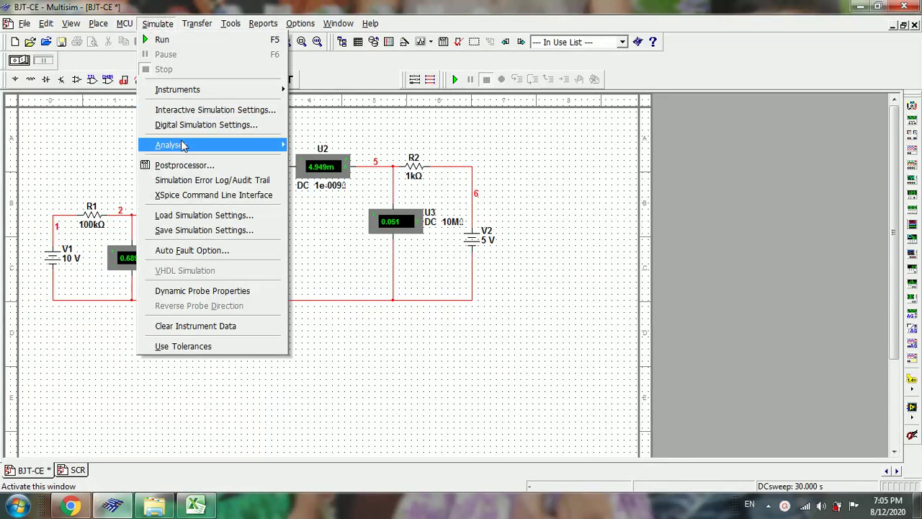
{"action": "mouse_move", "coordinate": [182, 147]}
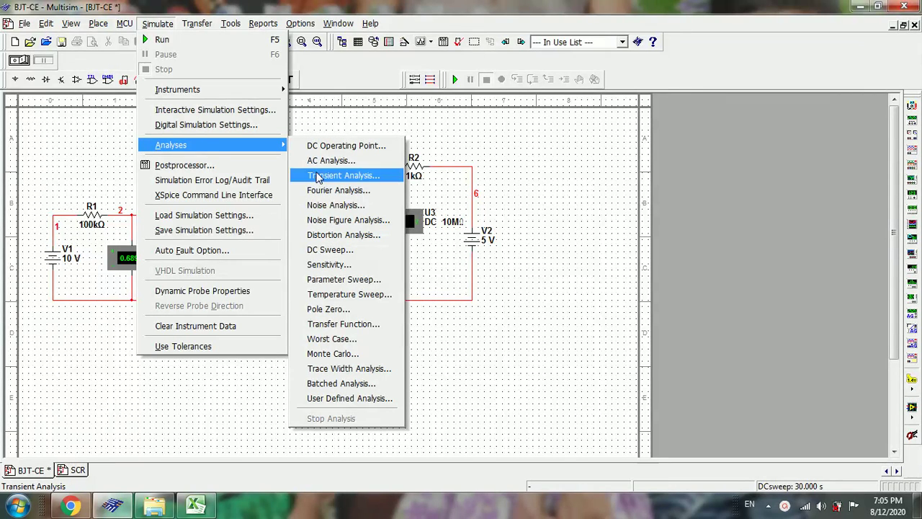
{"action": "left_click", "coordinate": [341, 257]}
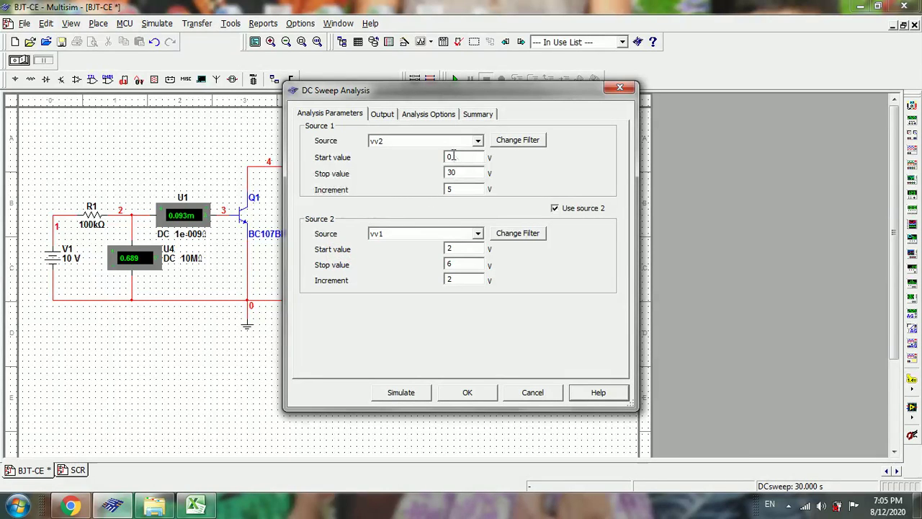
{"action": "left_click", "coordinate": [477, 141]}
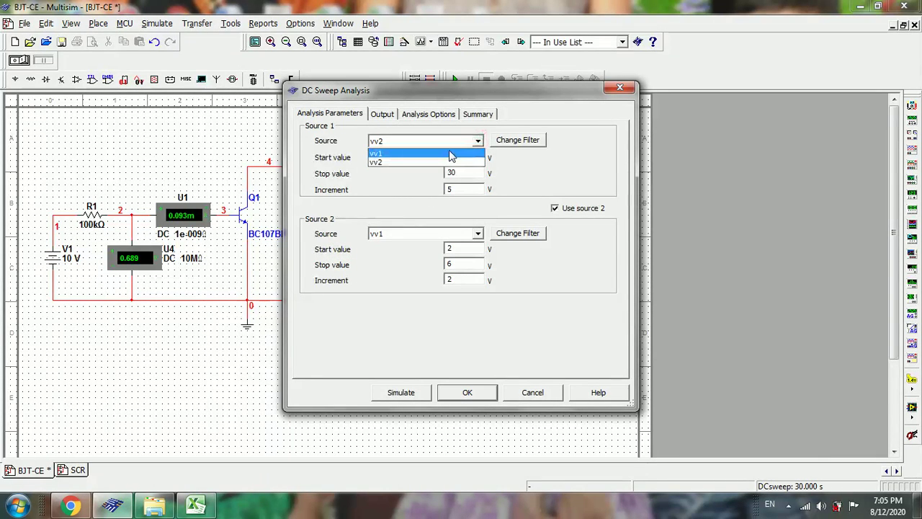
{"action": "left_click", "coordinate": [450, 154]}
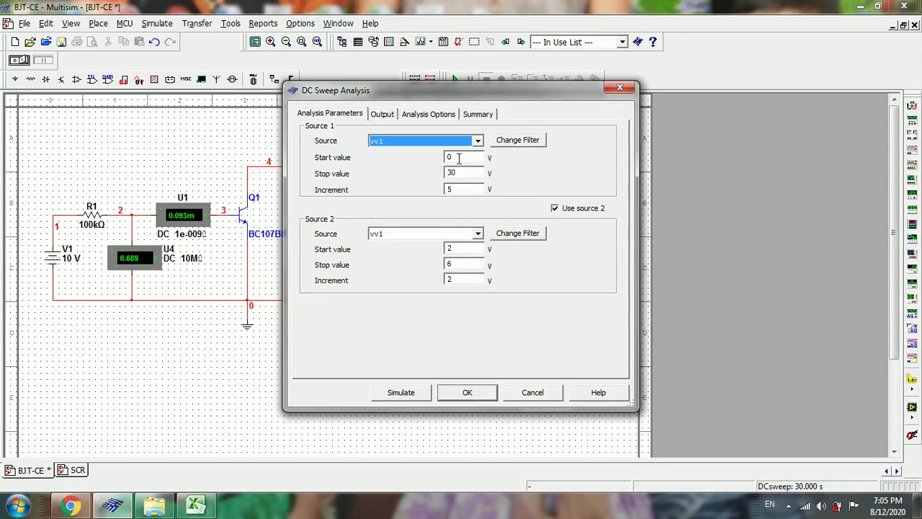
{"action": "left_click", "coordinate": [461, 172]}
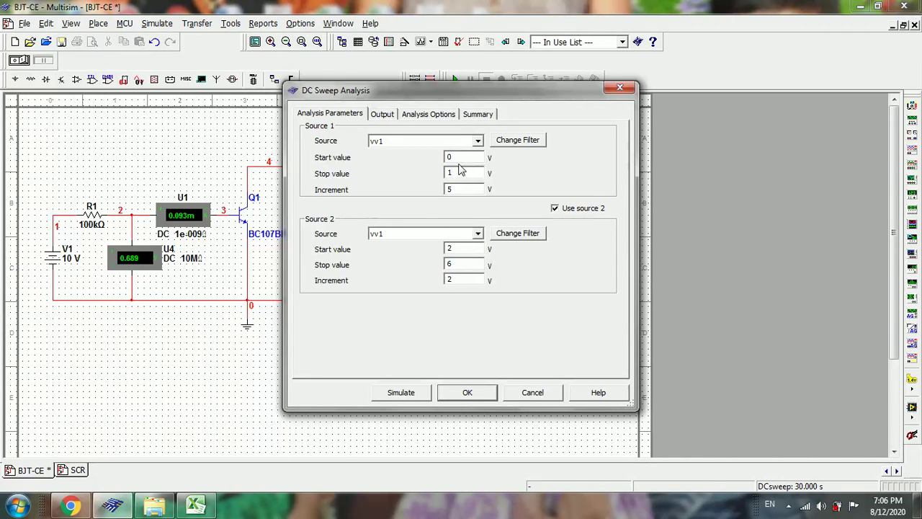
{"action": "key", "text": "BackSpace"}
{"action": "type", "text": "0.1"}
Make vv2 the second sweep source, starting at 0 V, and clear its old stop value of 6
{"action": "left_click", "coordinate": [477, 234]}
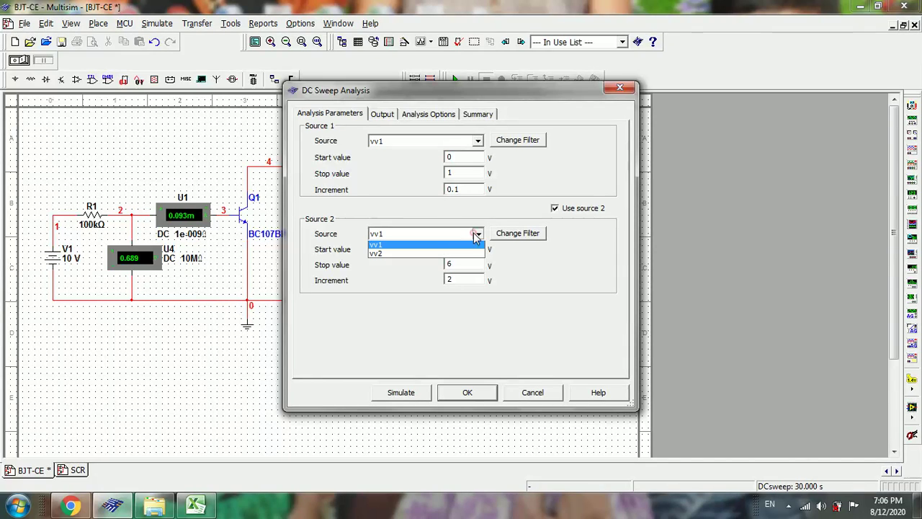
{"action": "left_click", "coordinate": [401, 256]}
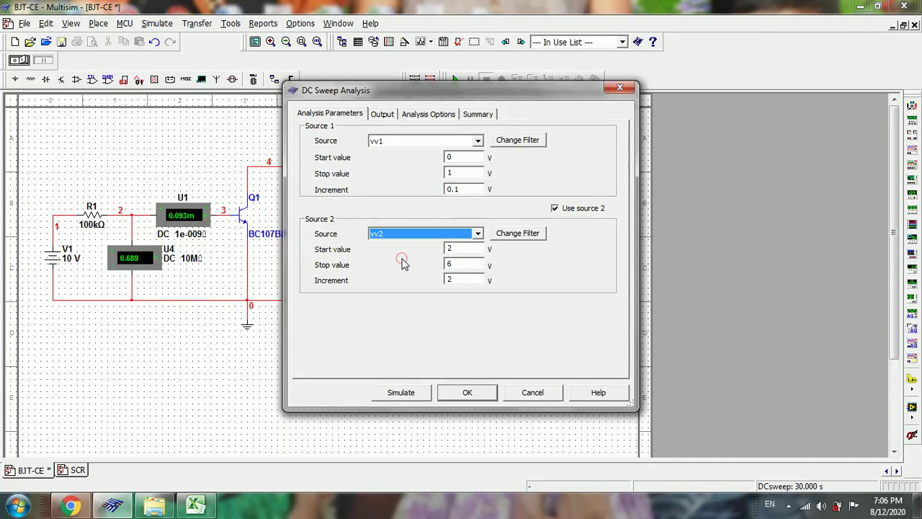
{"action": "left_click", "coordinate": [459, 248]}
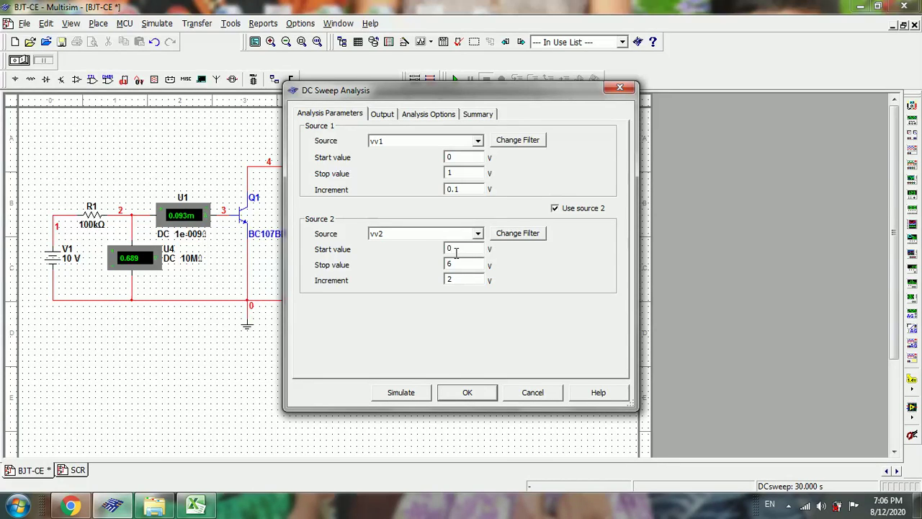
{"action": "left_click", "coordinate": [463, 264]}
{"action": "key", "text": "BackSpace"}
{"action": "left_click", "coordinate": [382, 116]}
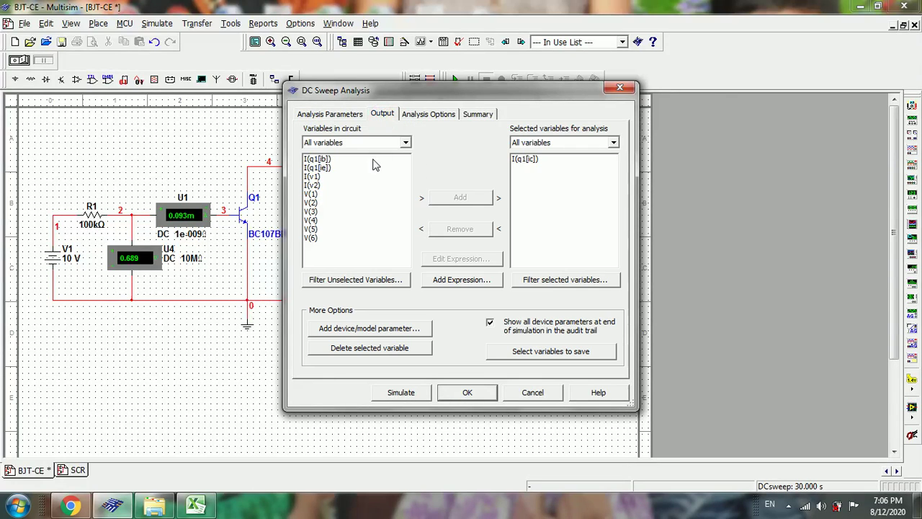
Output base current I(q1[ib]) instead of I(q1[ic]), then run the sweep to plot it
{"action": "left_click", "coordinate": [323, 159]}
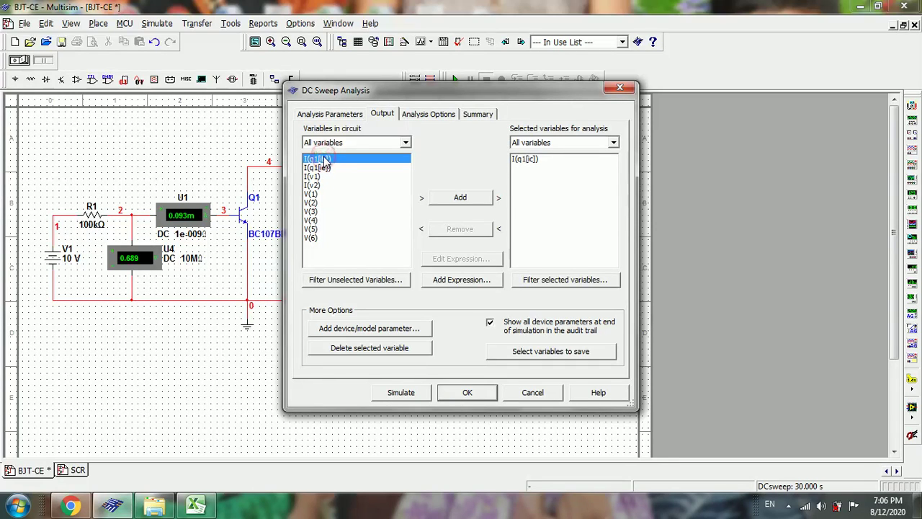
{"action": "left_click", "coordinate": [451, 200]}
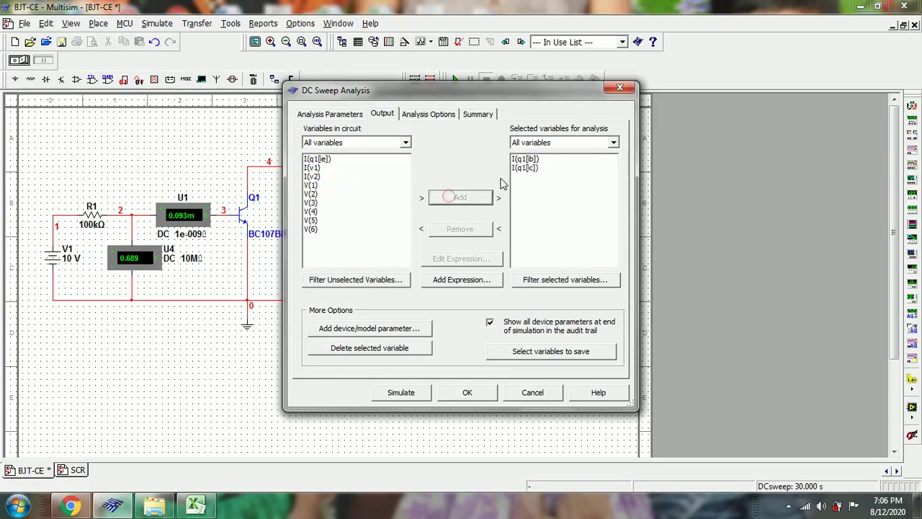
{"action": "left_click", "coordinate": [528, 169]}
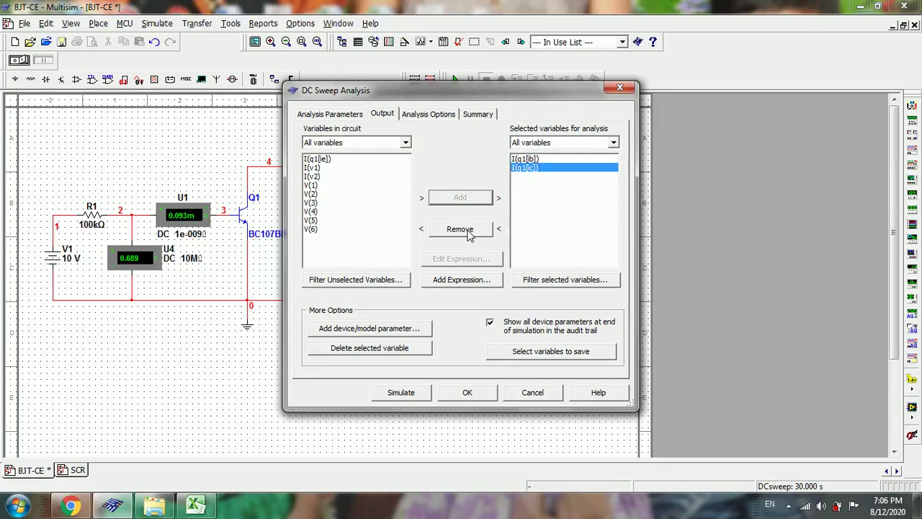
{"action": "left_click", "coordinate": [461, 229]}
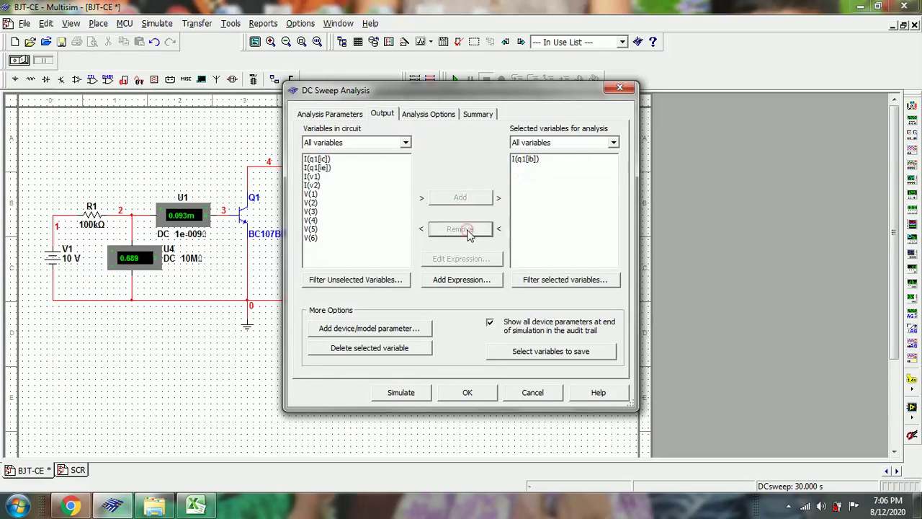
{"action": "left_click", "coordinate": [401, 393]}
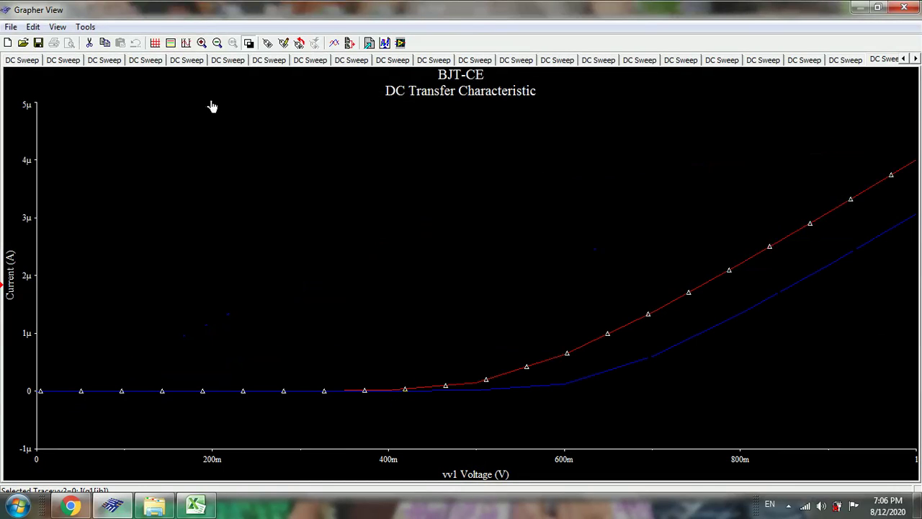
Show the Grapher legend in the upper-left of the plot, then close the Grapher
{"action": "left_click", "coordinate": [171, 44]}
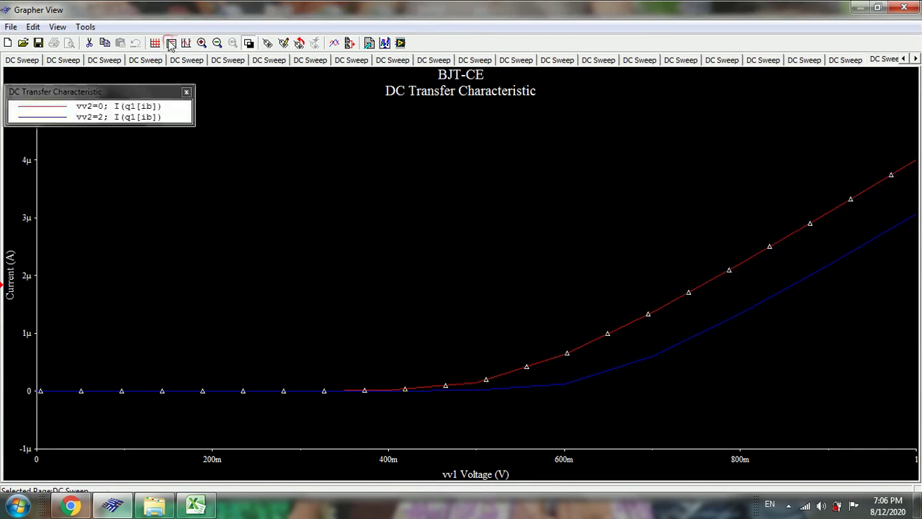
{"action": "left_click_drag", "start_coordinate": [126, 93], "coordinate": [240, 133]}
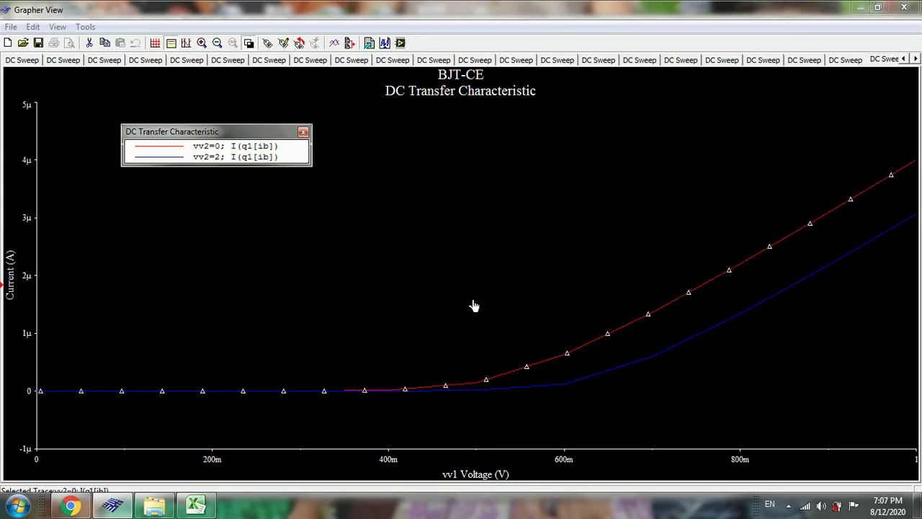
{"action": "left_click", "coordinate": [904, 7]}
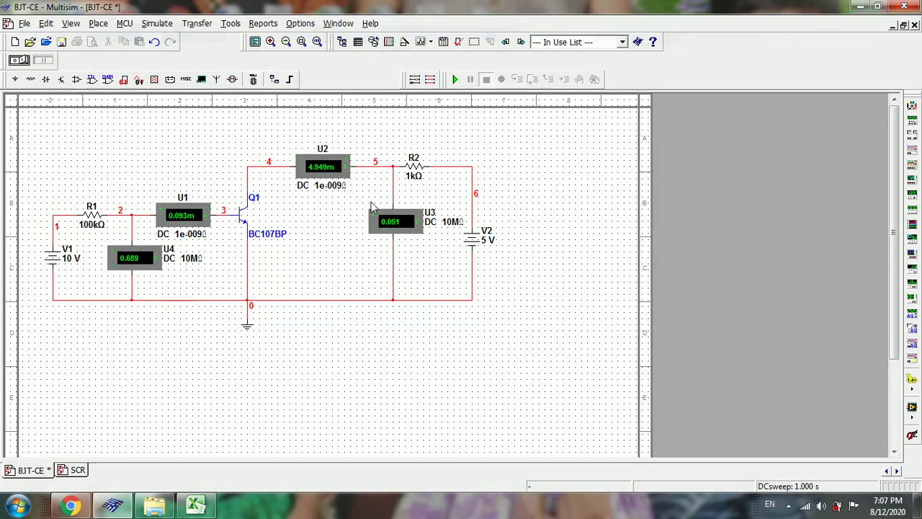
In a new DC Sweep analysis, sweep vv2 from 0 to 30 V in 2 V steps
{"action": "left_click", "coordinate": [157, 23]}
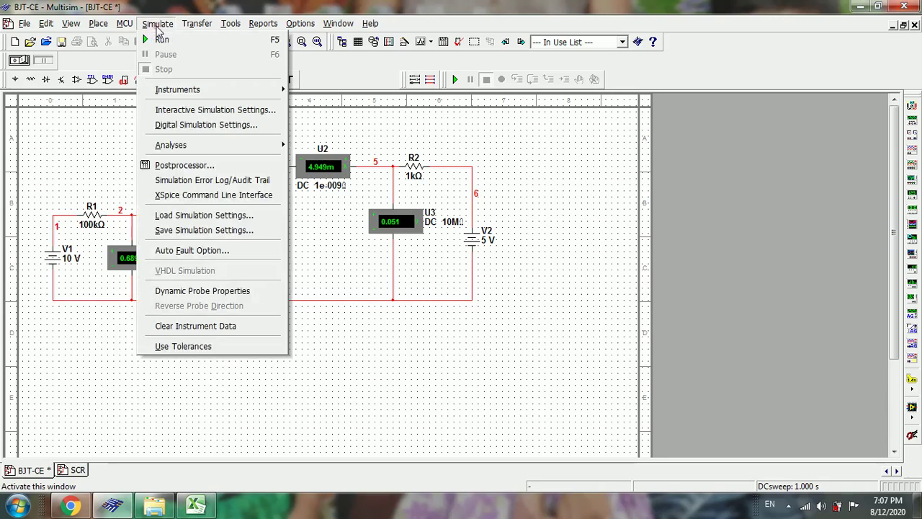
{"action": "mouse_move", "coordinate": [181, 154]}
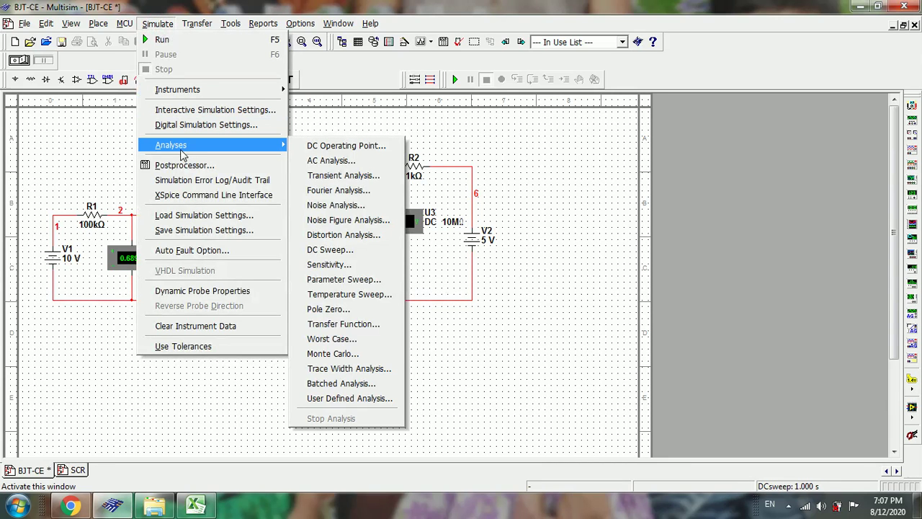
{"action": "left_click", "coordinate": [336, 252]}
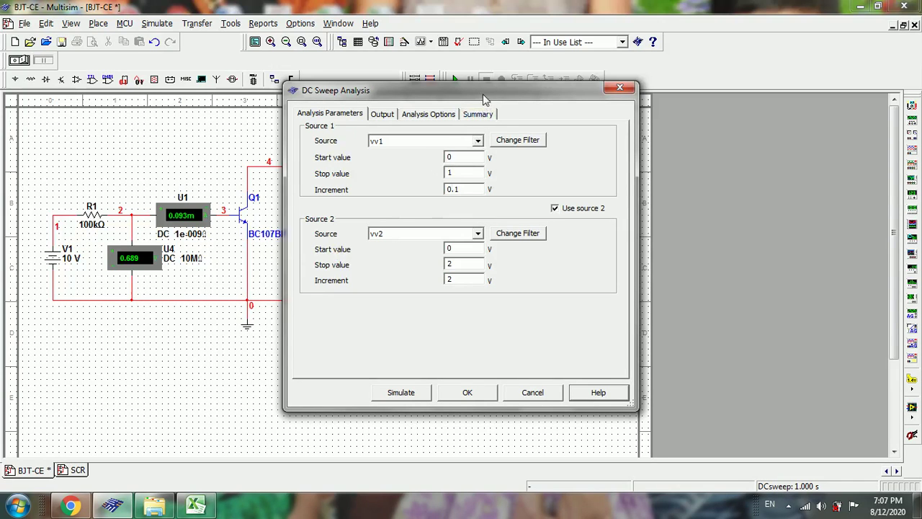
{"action": "left_click_drag", "start_coordinate": [481, 92], "coordinate": [699, 80]}
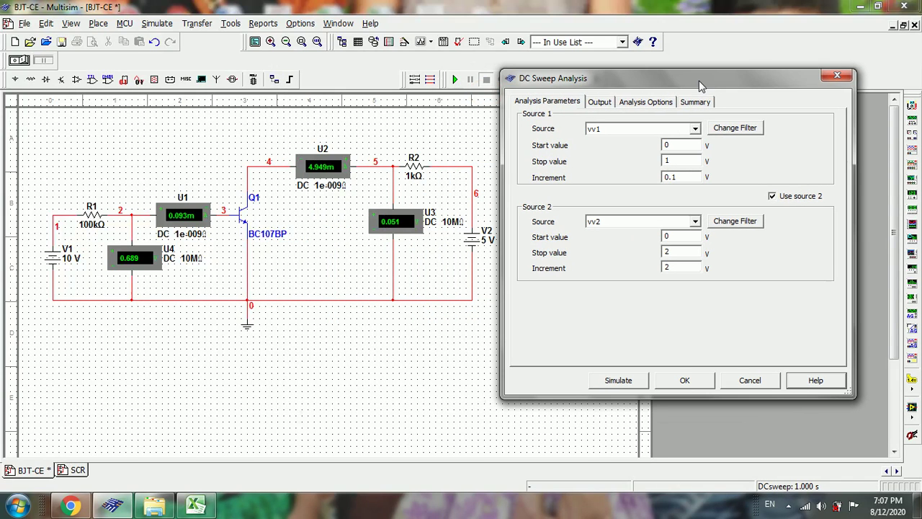
{"action": "left_click", "coordinate": [696, 129]}
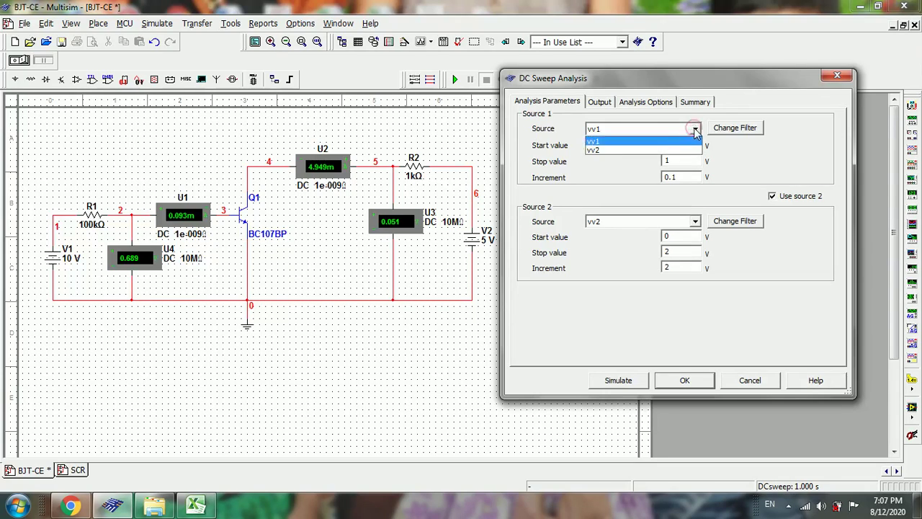
{"action": "left_click", "coordinate": [649, 150]}
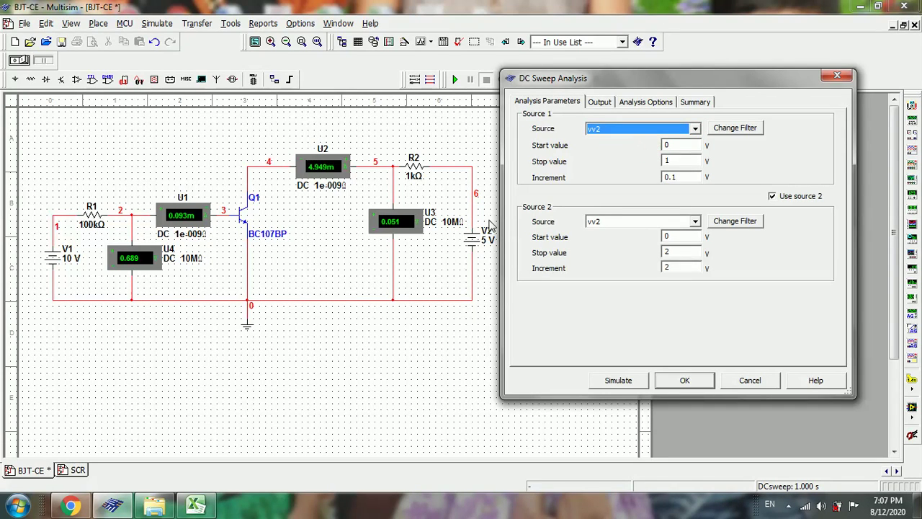
{"action": "left_click", "coordinate": [674, 160]}
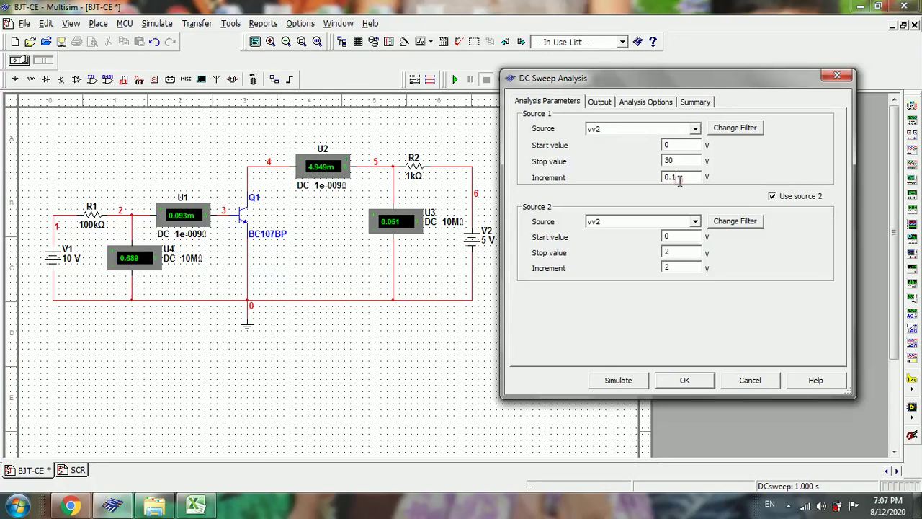
{"action": "key", "text": "BackSpace"}
{"action": "key", "text": "BackSpace"}
{"action": "type", "text": "2"}
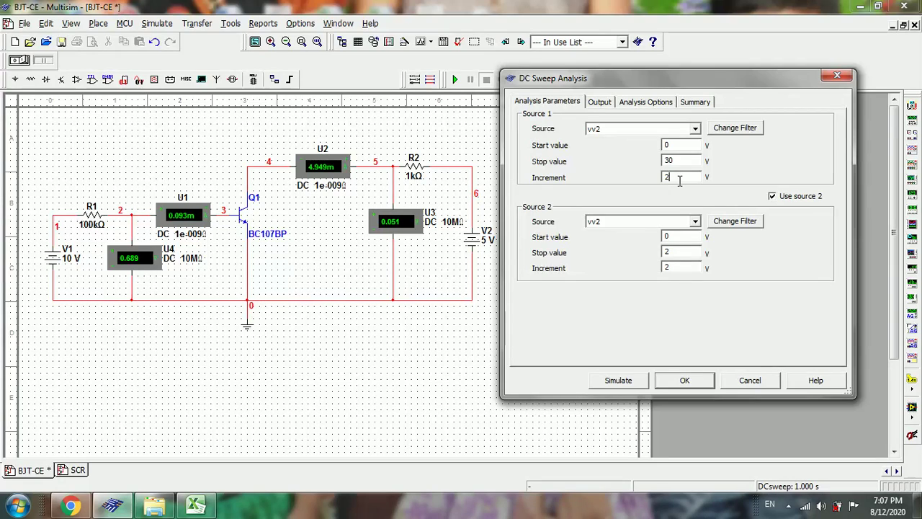
Make vv1 the second sweep source, starting at 2 V and stopping at 6 V
{"action": "left_click", "coordinate": [695, 221]}
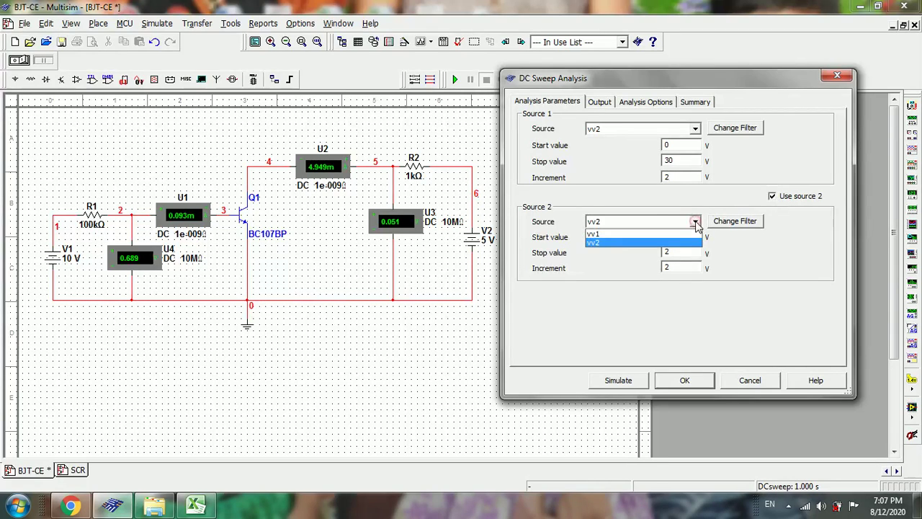
{"action": "left_click", "coordinate": [657, 235]}
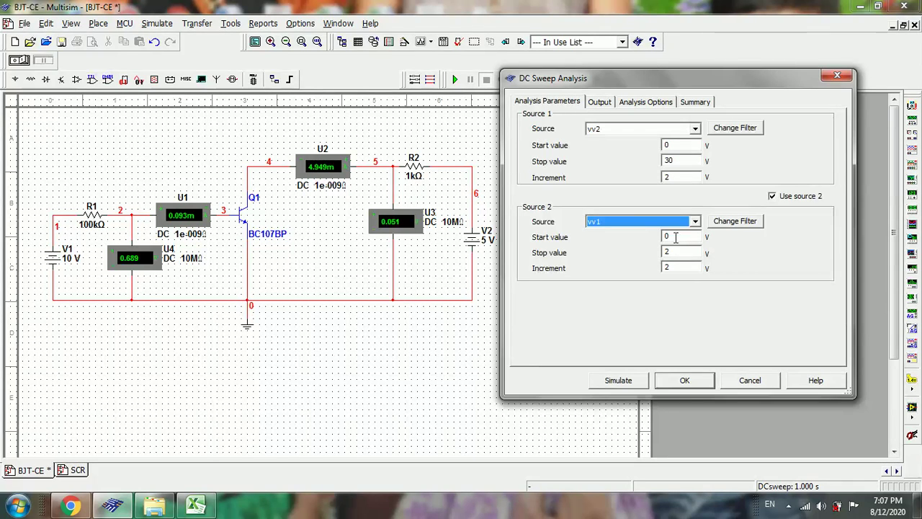
{"action": "double_click", "coordinate": [676, 238]}
{"action": "type", "text": "2"}
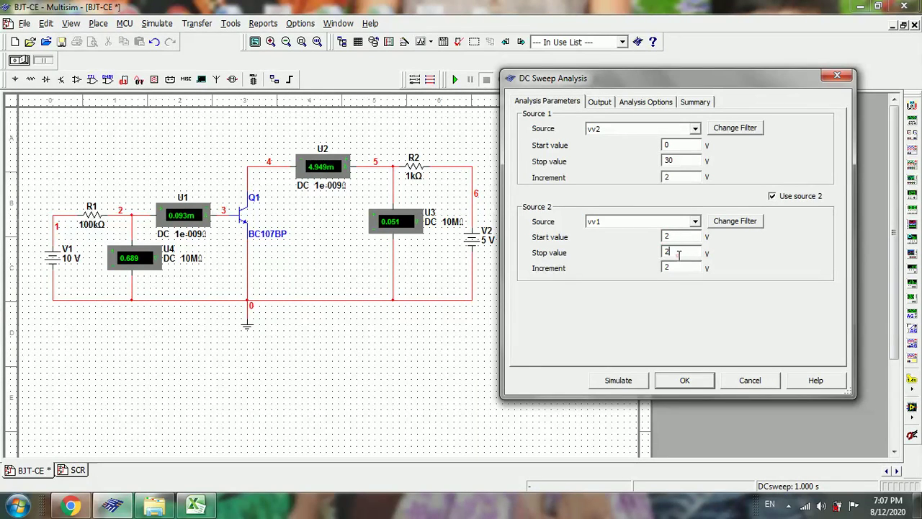
{"action": "key", "text": "BackSpace"}
Output collector current I(q1[ic]) instead of I(q1[ib]), then run the sweep to graph it
{"action": "left_click", "coordinate": [599, 102]}
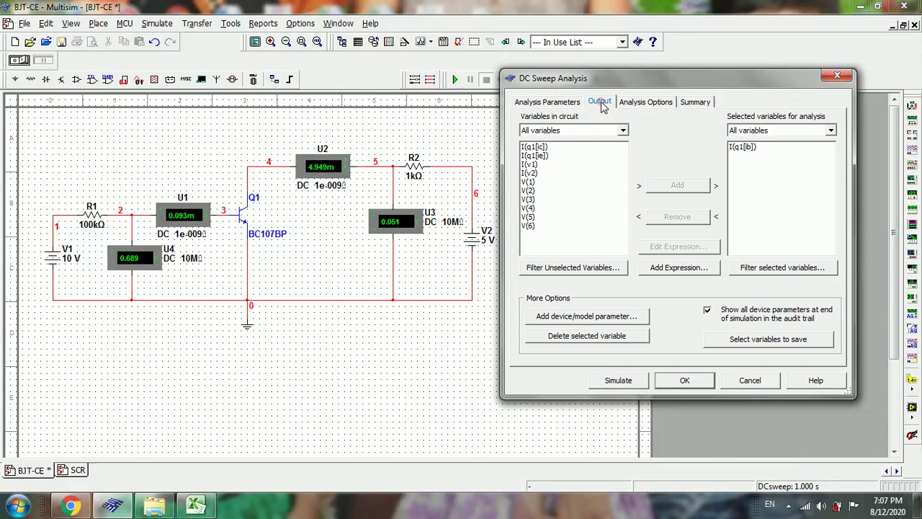
{"action": "left_click", "coordinate": [539, 147]}
{"action": "left_click", "coordinate": [676, 186]}
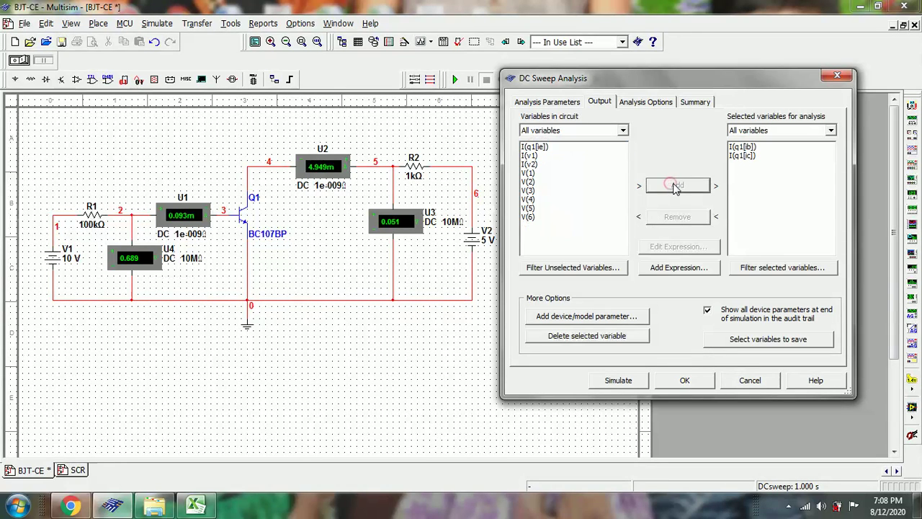
{"action": "left_click", "coordinate": [739, 147]}
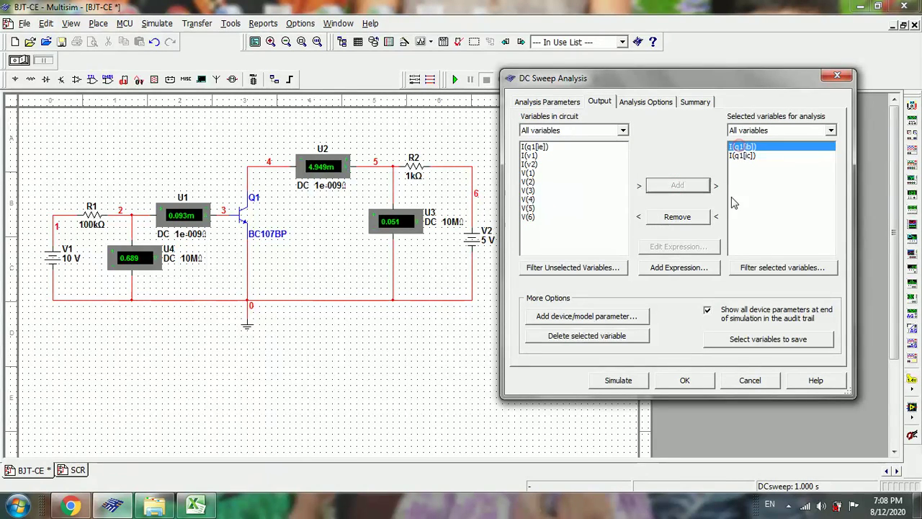
{"action": "left_click", "coordinate": [696, 218]}
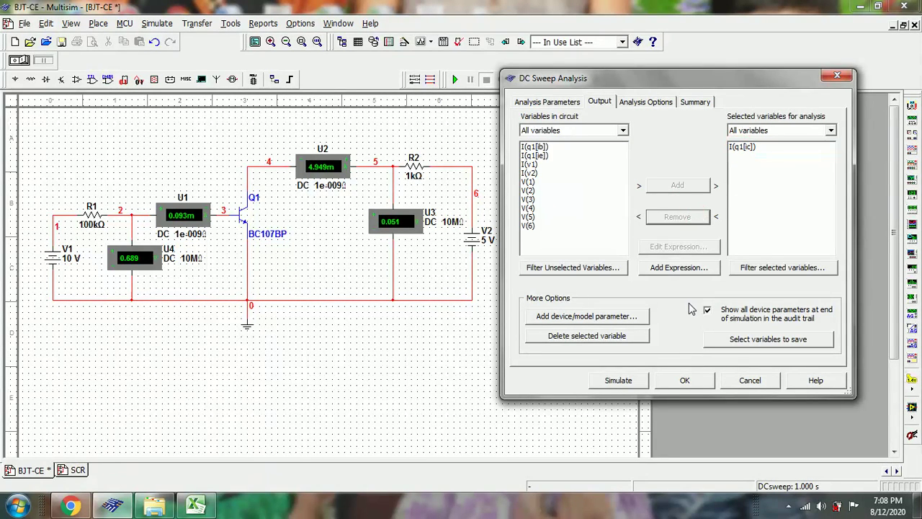
{"action": "left_click", "coordinate": [614, 381]}
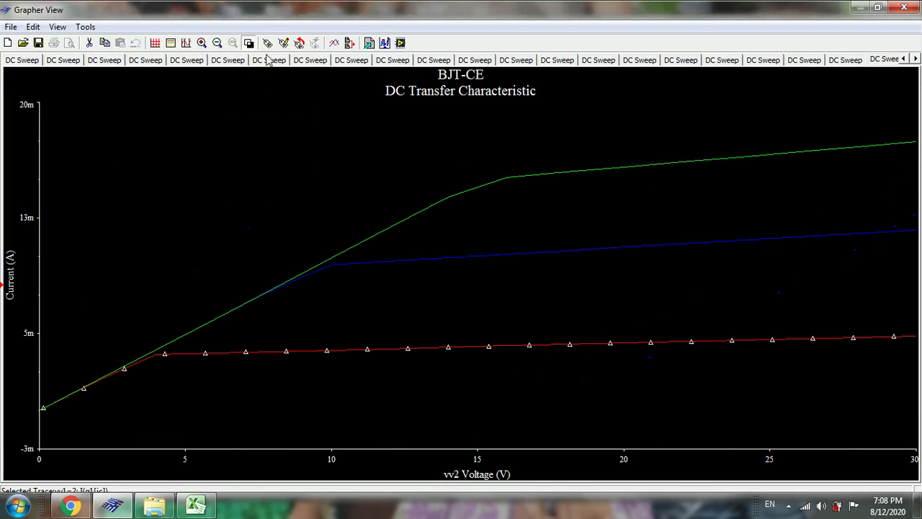
Show the legend for the vv1=2, 4, 6 traces in the plot's top-left corner
{"action": "left_click", "coordinate": [171, 43]}
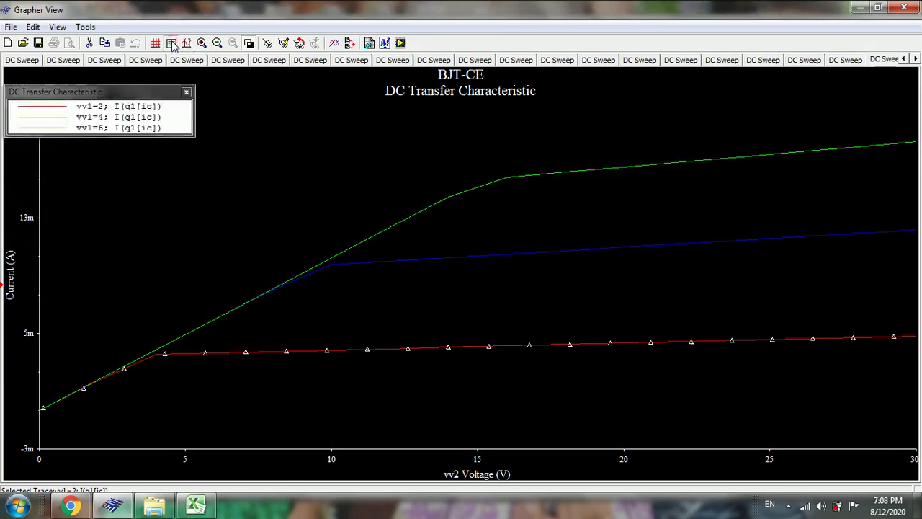
{"action": "left_click_drag", "start_coordinate": [140, 88], "coordinate": [236, 117]}
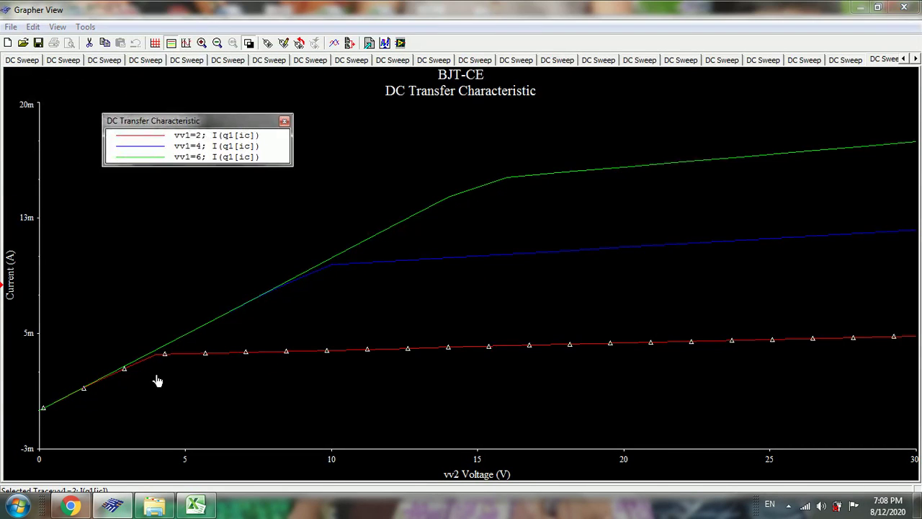